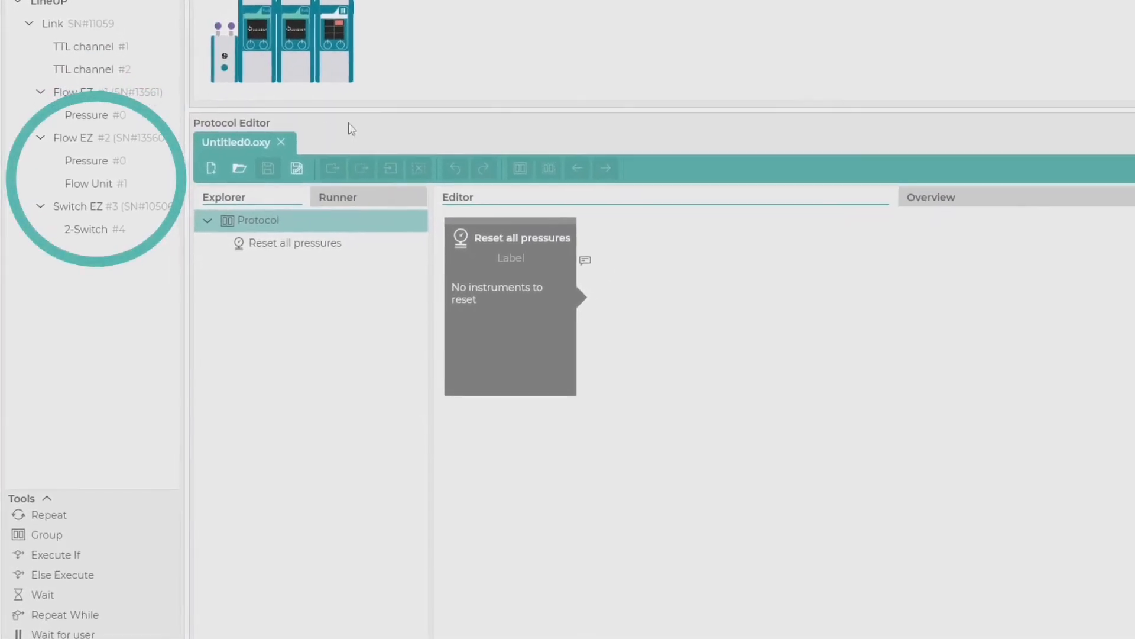
Add a Set Parameters block for Flow EZ #2's Flow Unit with its calibration table set to IPA.
click(123, 182)
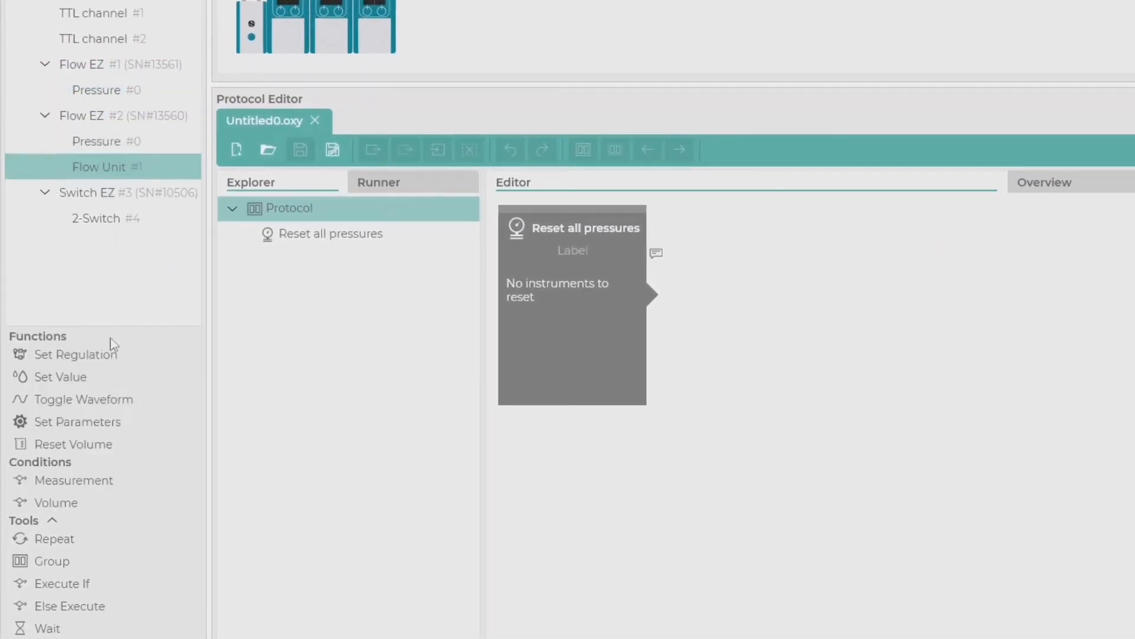
double_click(101, 424)
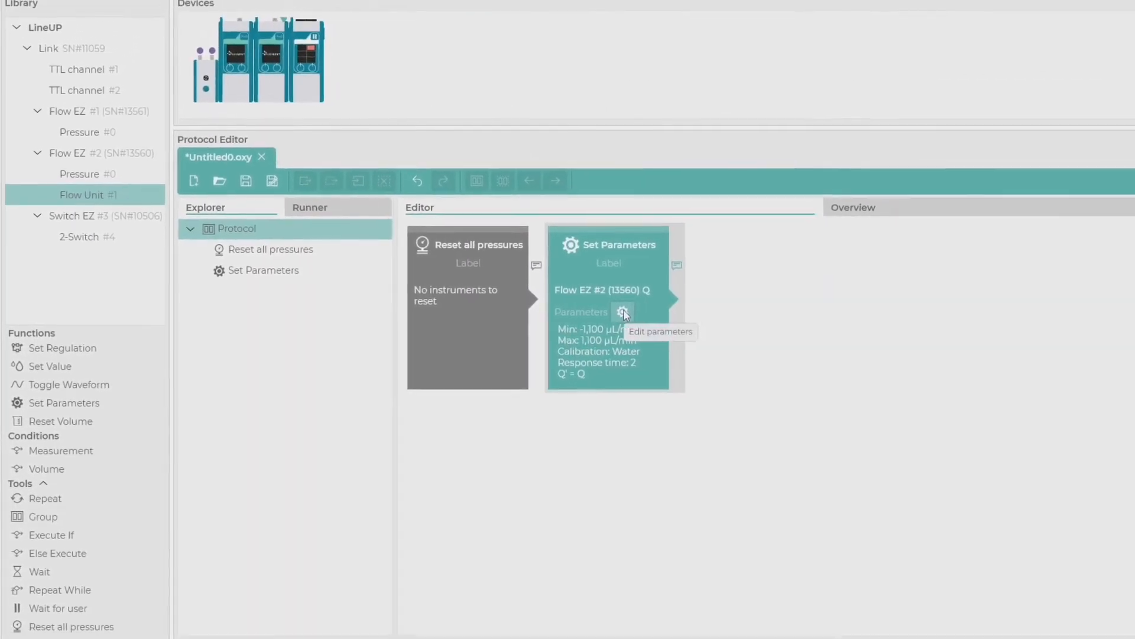
click(622, 311)
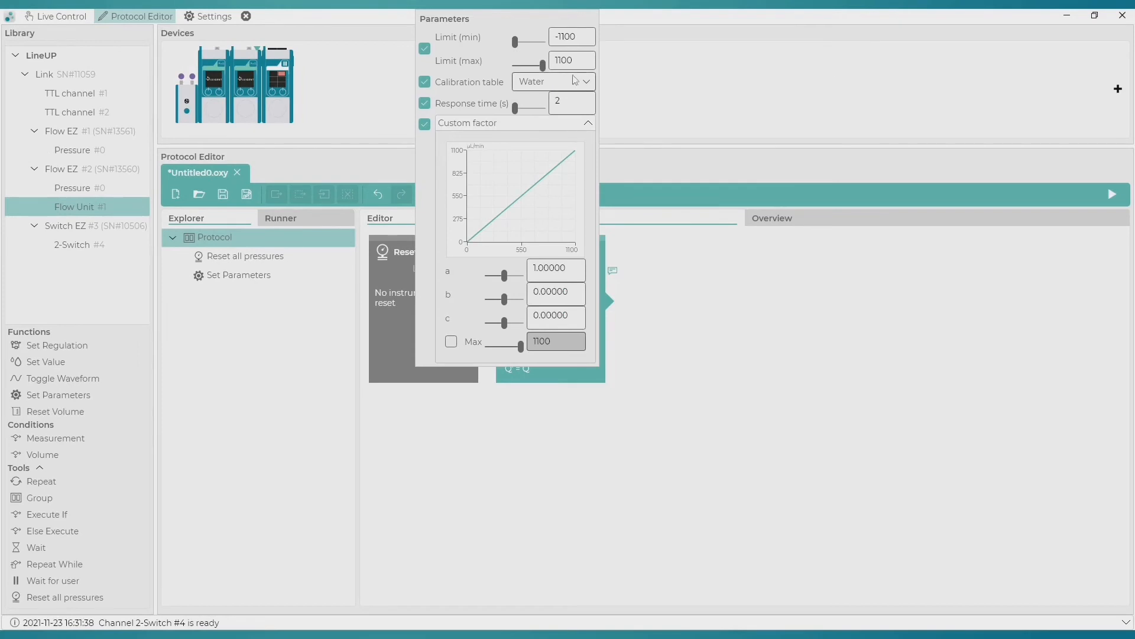
click(574, 79)
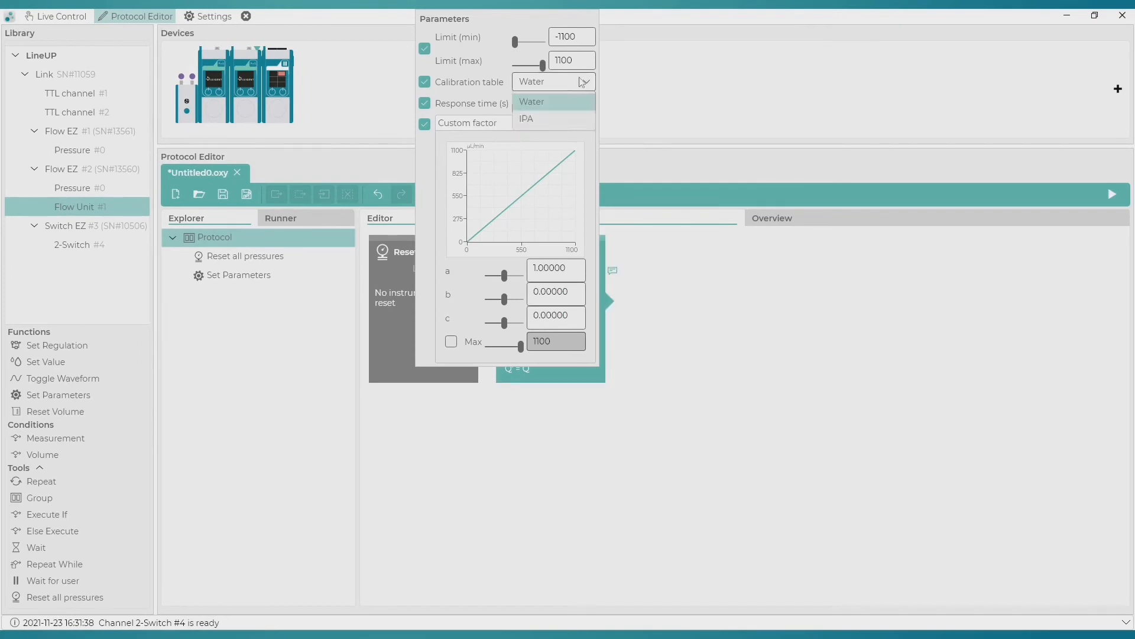
click(549, 120)
click(660, 335)
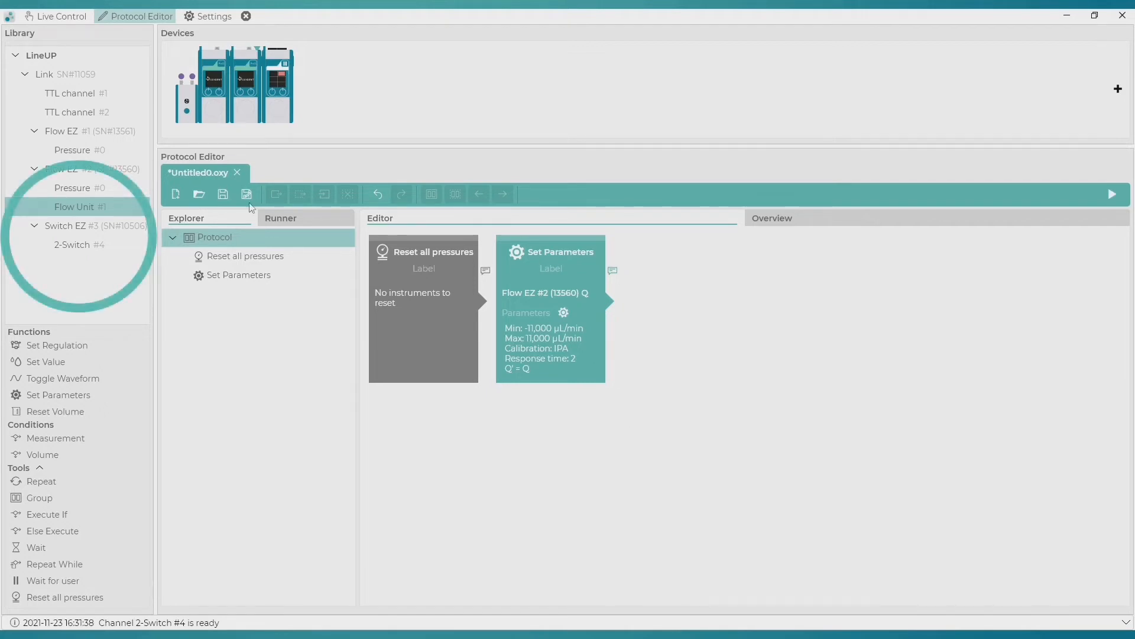
Add a Set Position block for 2-Switch #4 at position 1 and a Set Value block for Flow EZ #1 pressure at 230 mbar.
click(104, 244)
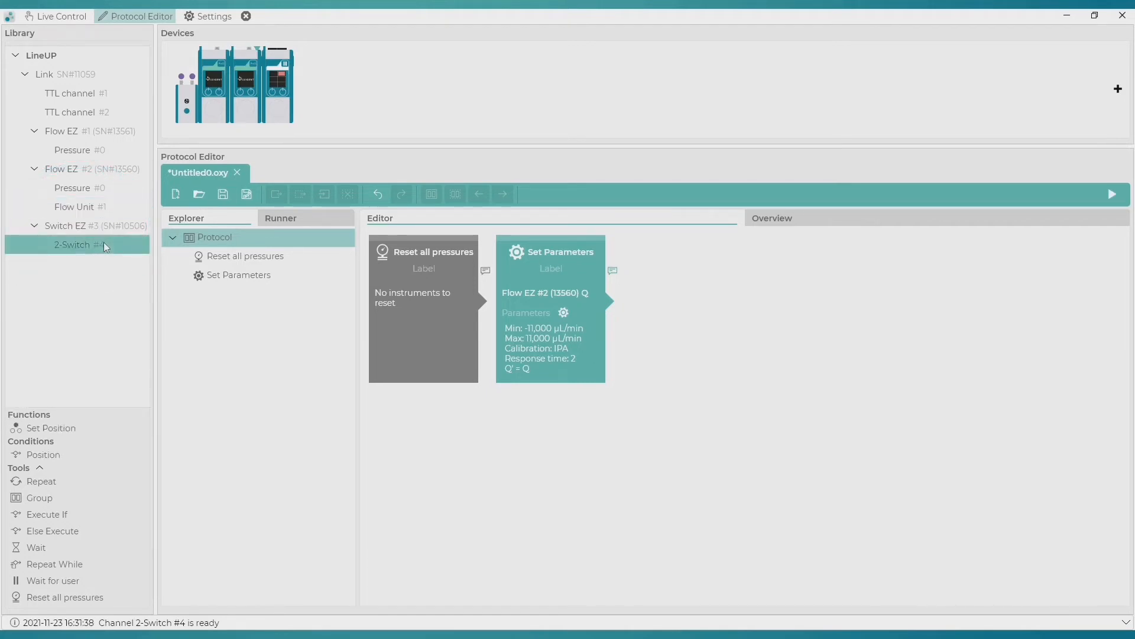
double_click(59, 430)
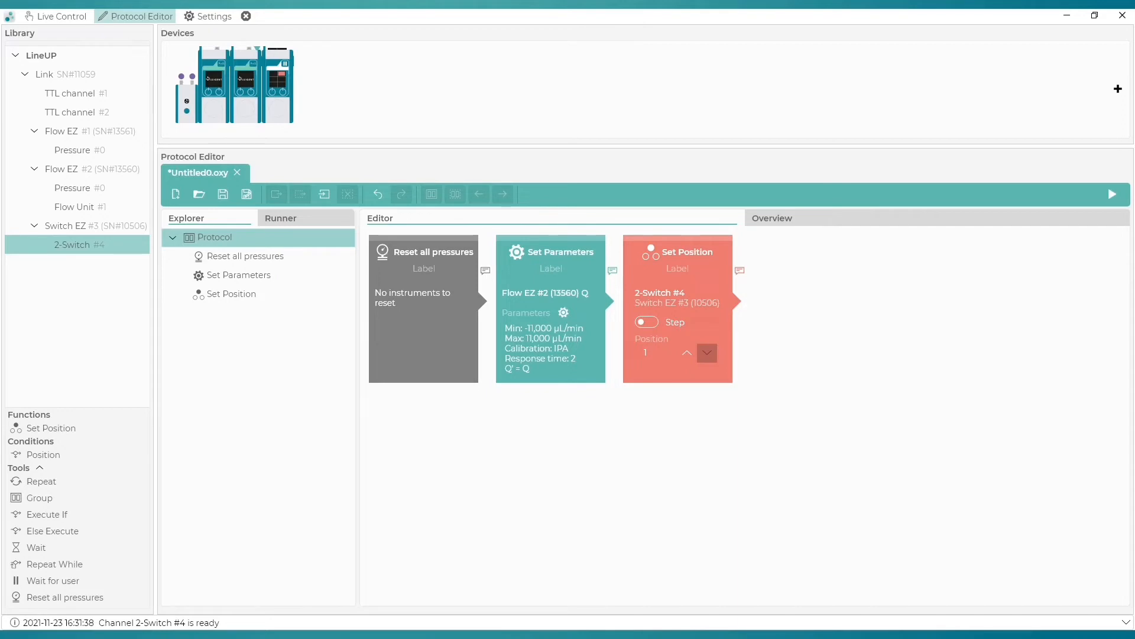
click(80, 151)
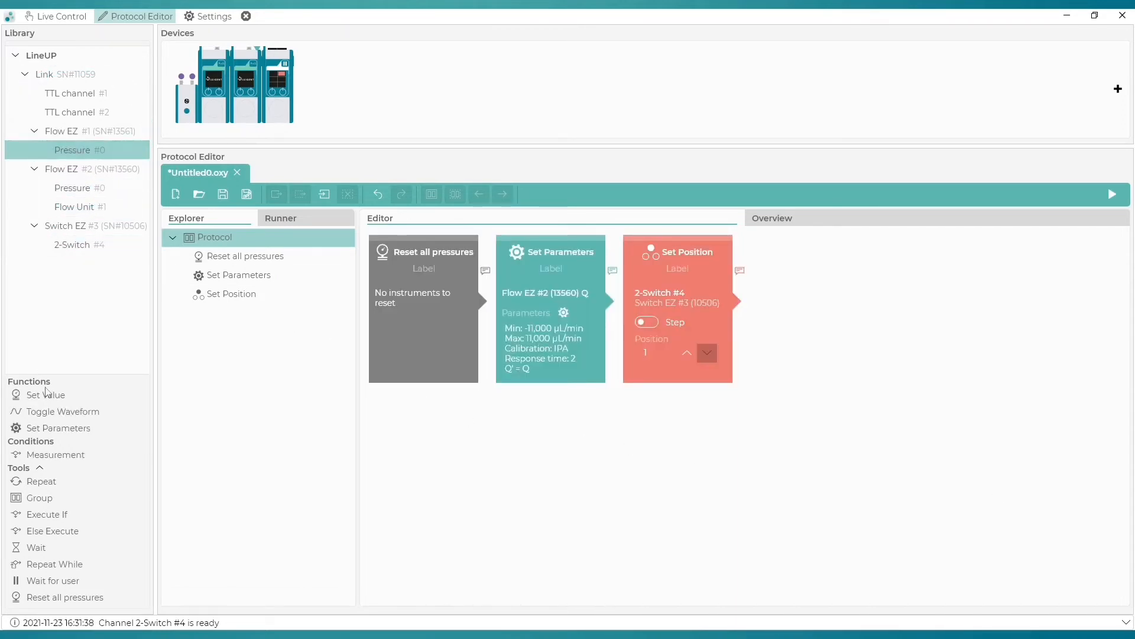
drag(48, 394, 53, 400)
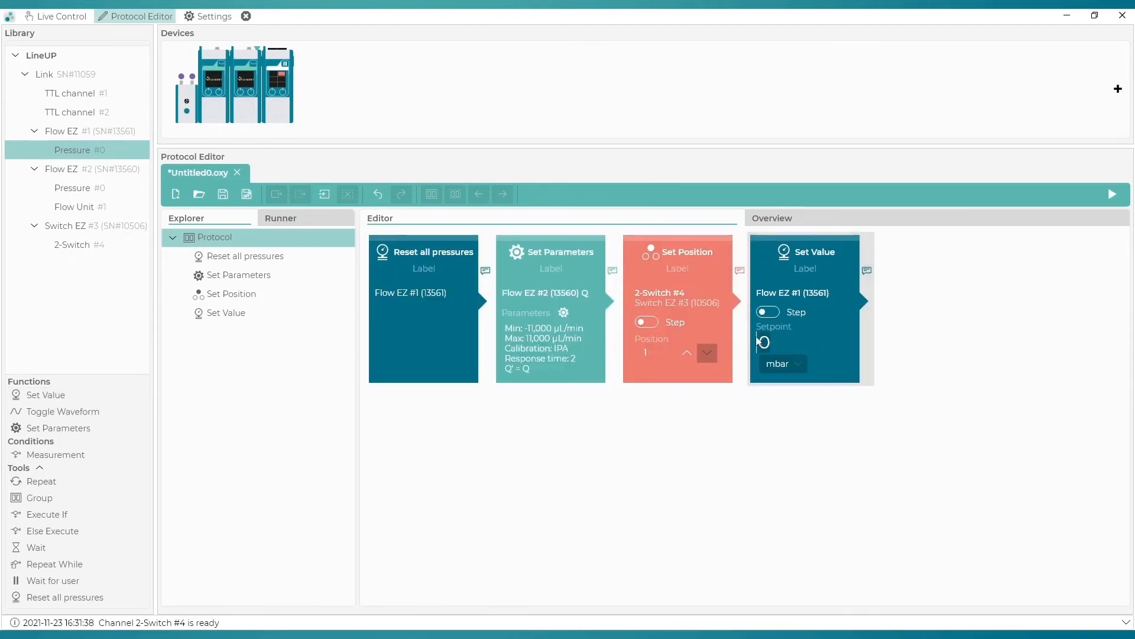
text(230)
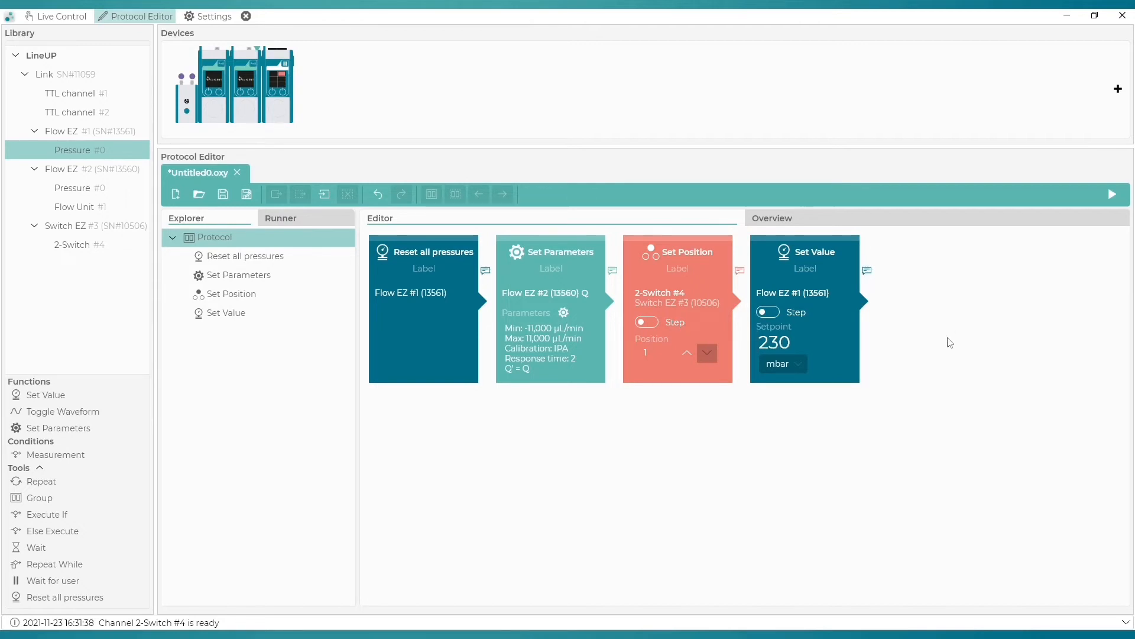
Add a Wait block with a duration of 30 seconds after the 230 mbar Set Value block.
double_click(53, 551)
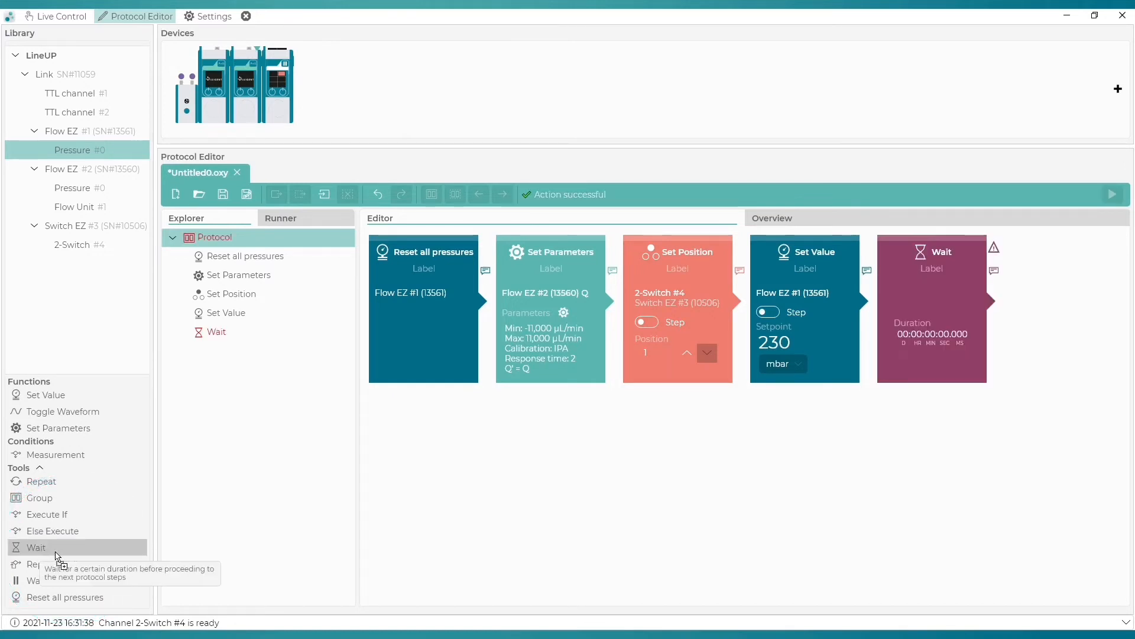
click(946, 334)
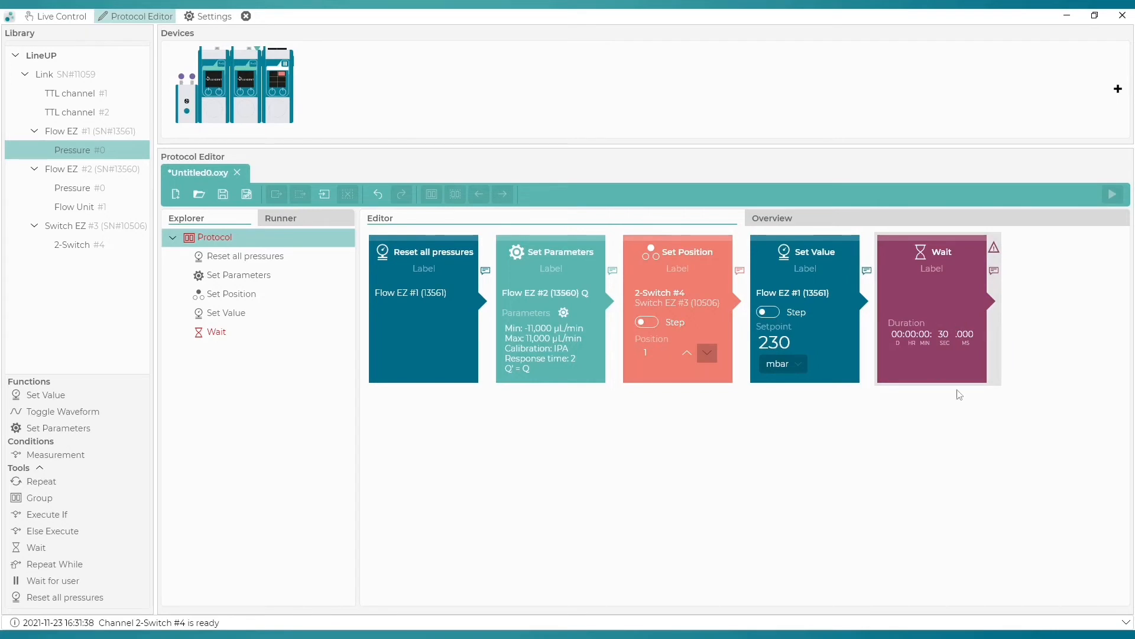
click(975, 463)
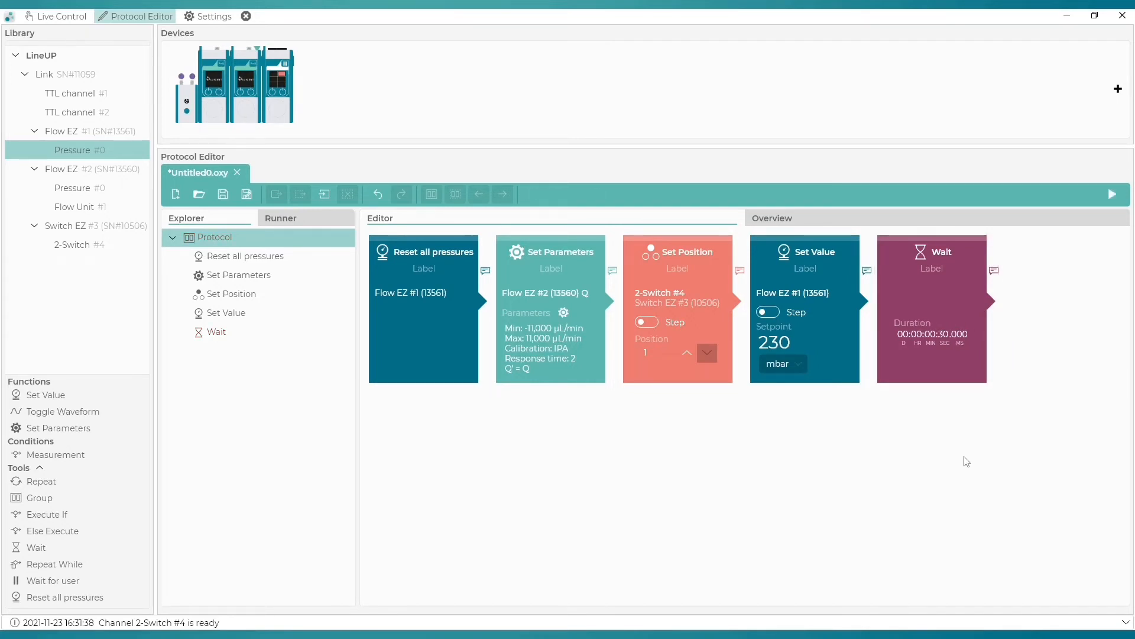
Add a Wait for user block with the comment "Are you ready to continue?".
double_click(70, 581)
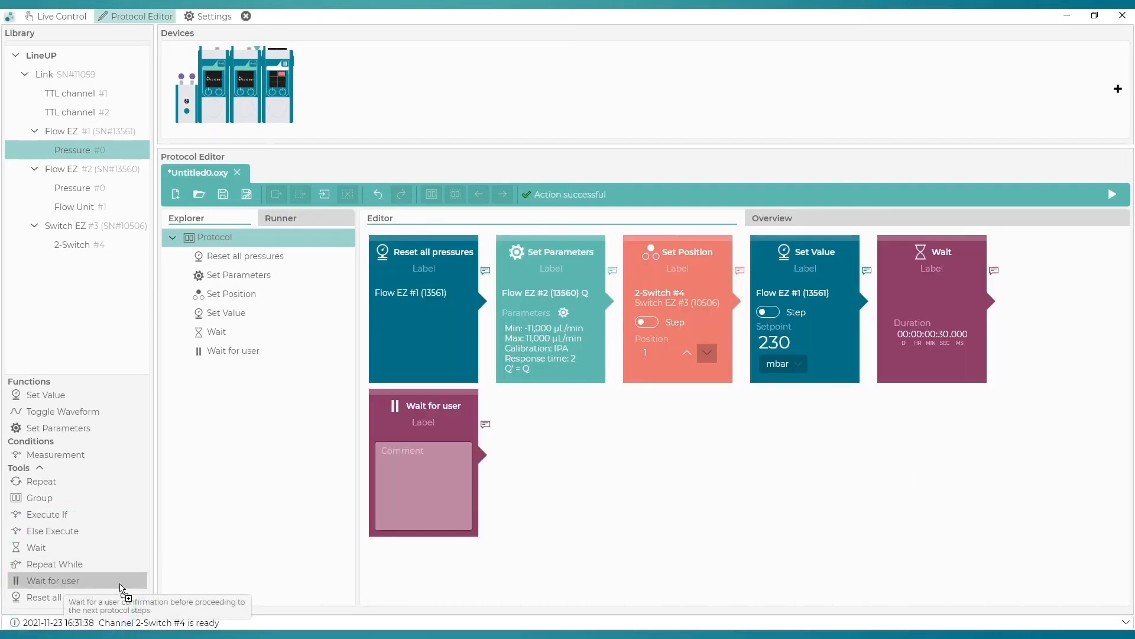
click(428, 457)
text(Are you r)
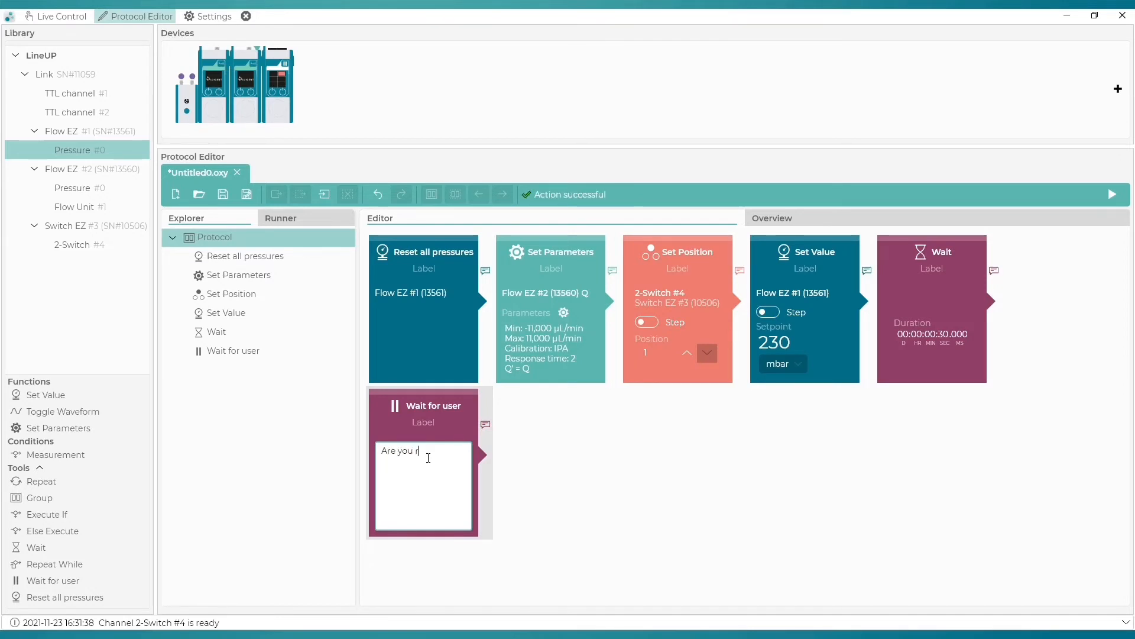
text(eady to continue?)
click(558, 511)
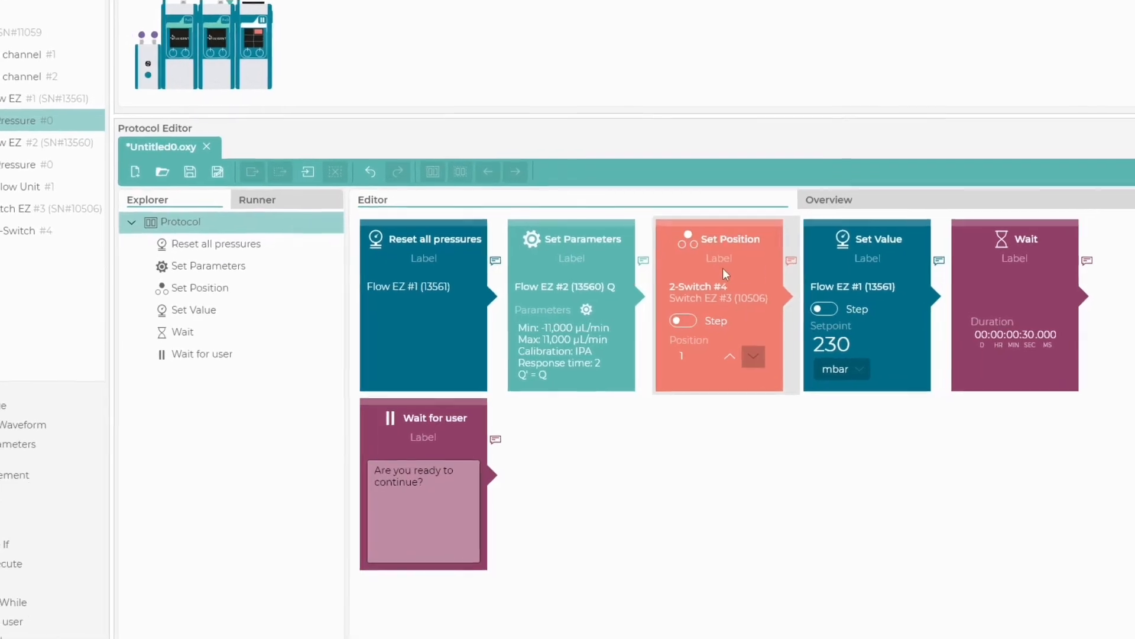
Append a copy of the 2-Switch #4 Set Position block and set the copy's position to 2.
click(668, 277)
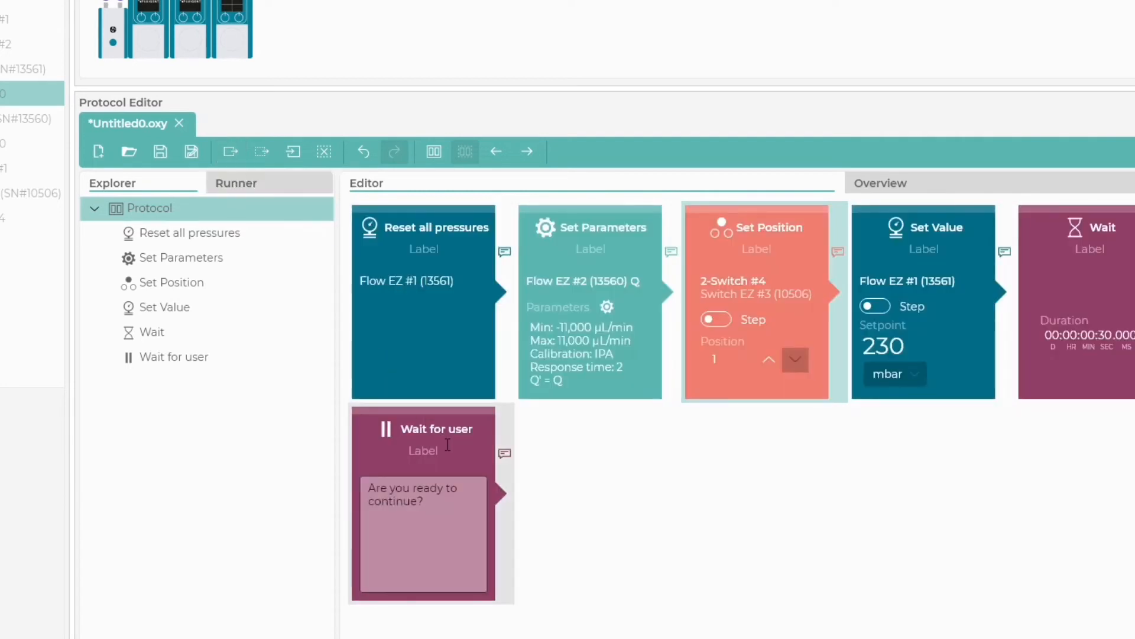
click(294, 152)
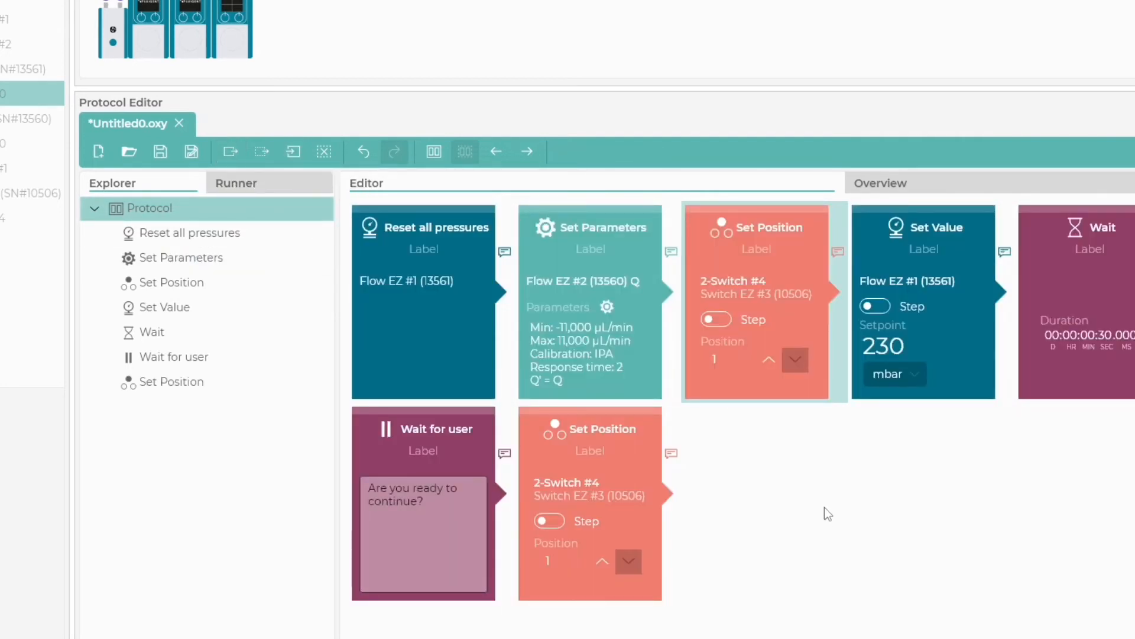
click(599, 560)
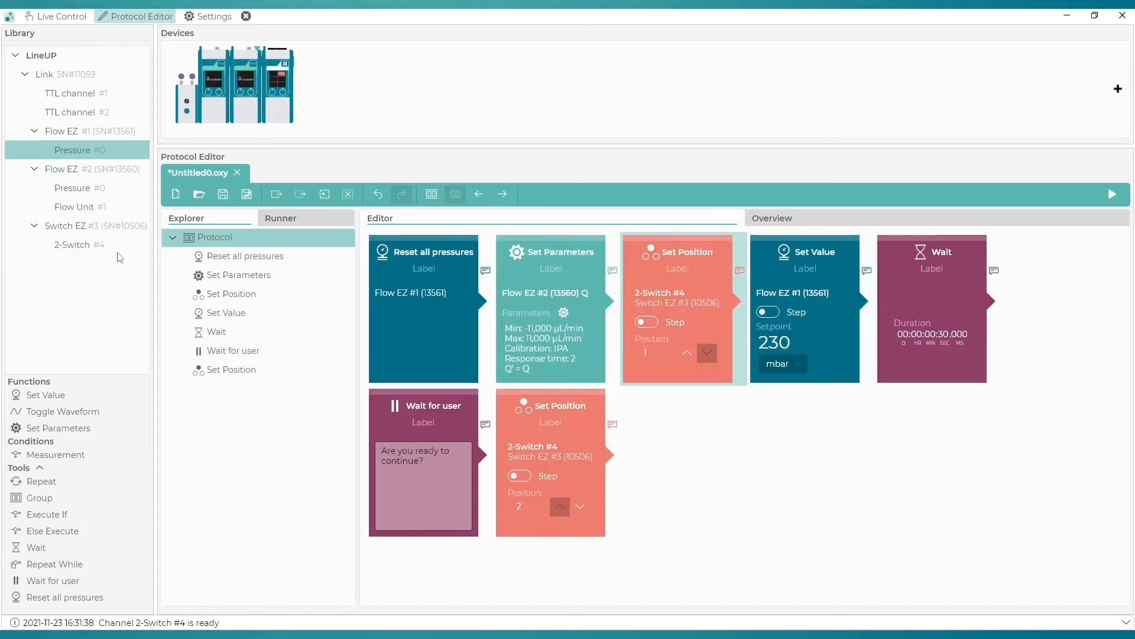
Add a Set Value block of 200 µL/min for Flow EZ #2's Flow Unit and append a copy of the 30-second Wait block.
click(82, 212)
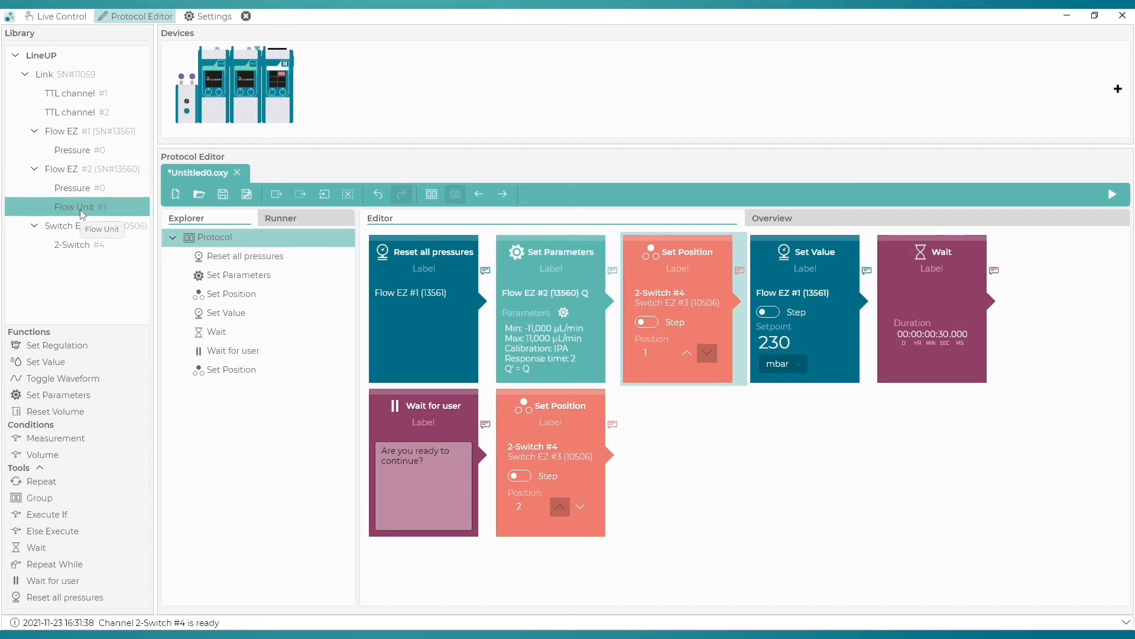
double_click(61, 367)
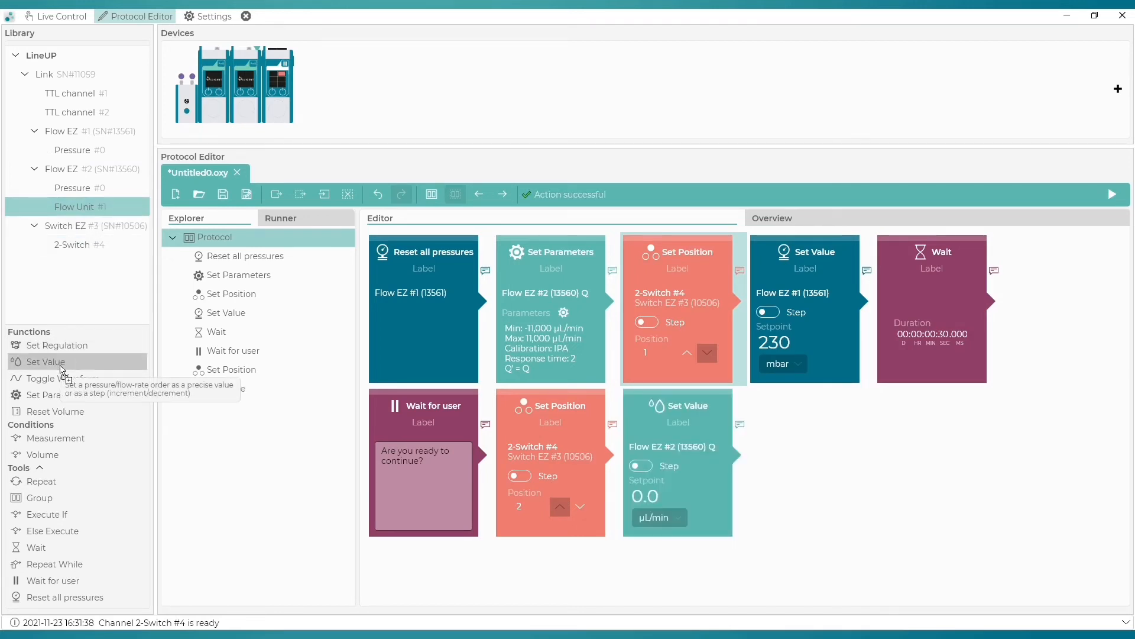
click(640, 495)
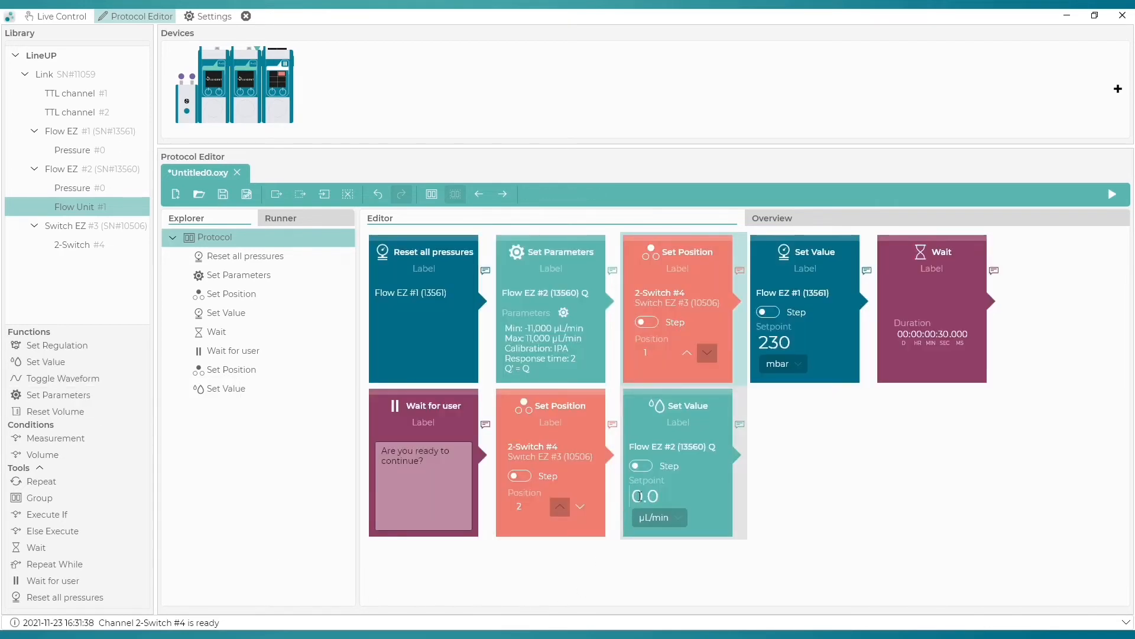
text(200)
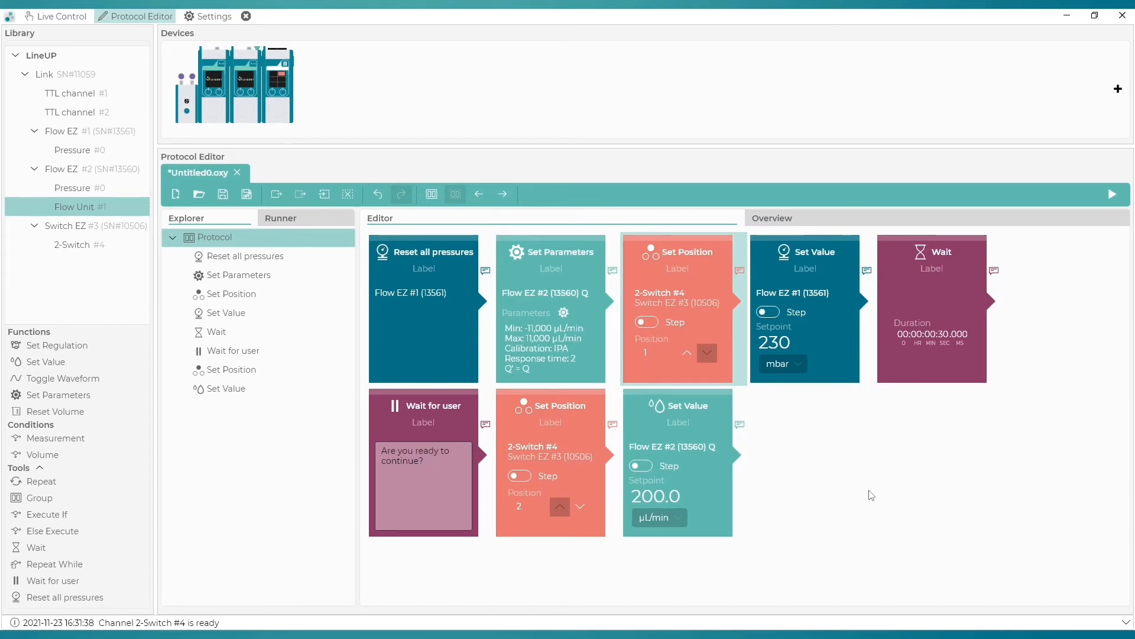
click(943, 303)
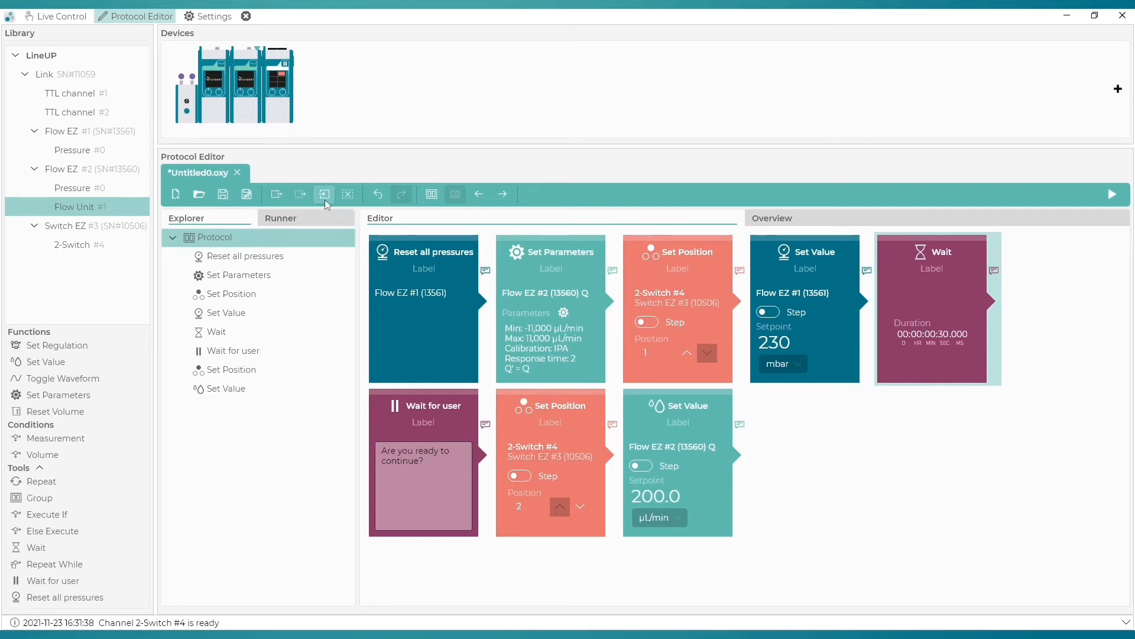
click(325, 198)
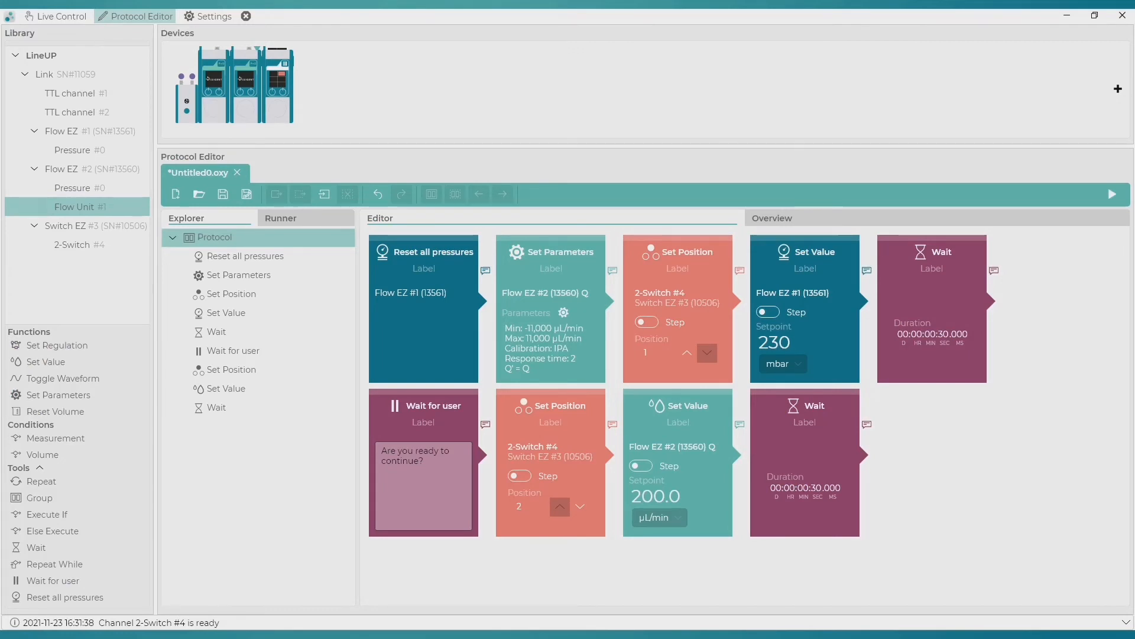
Append copies of the position 1 Set Position, 230 mbar Set Value and first Wait blocks, and end the protocol with Reset all pressures.
click(702, 286)
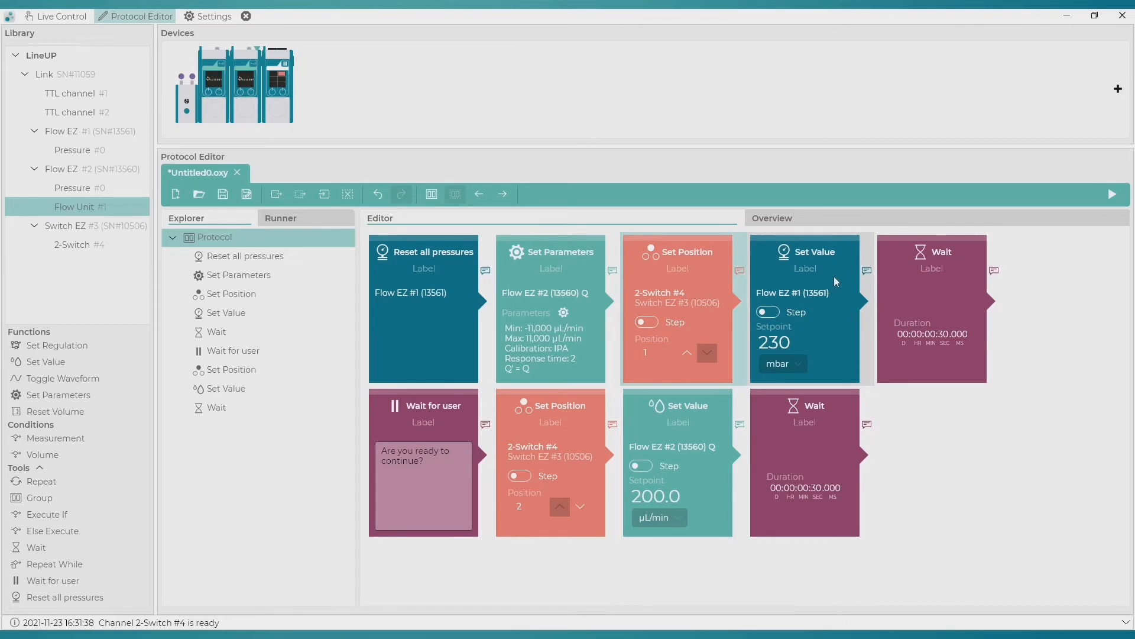
click(917, 290)
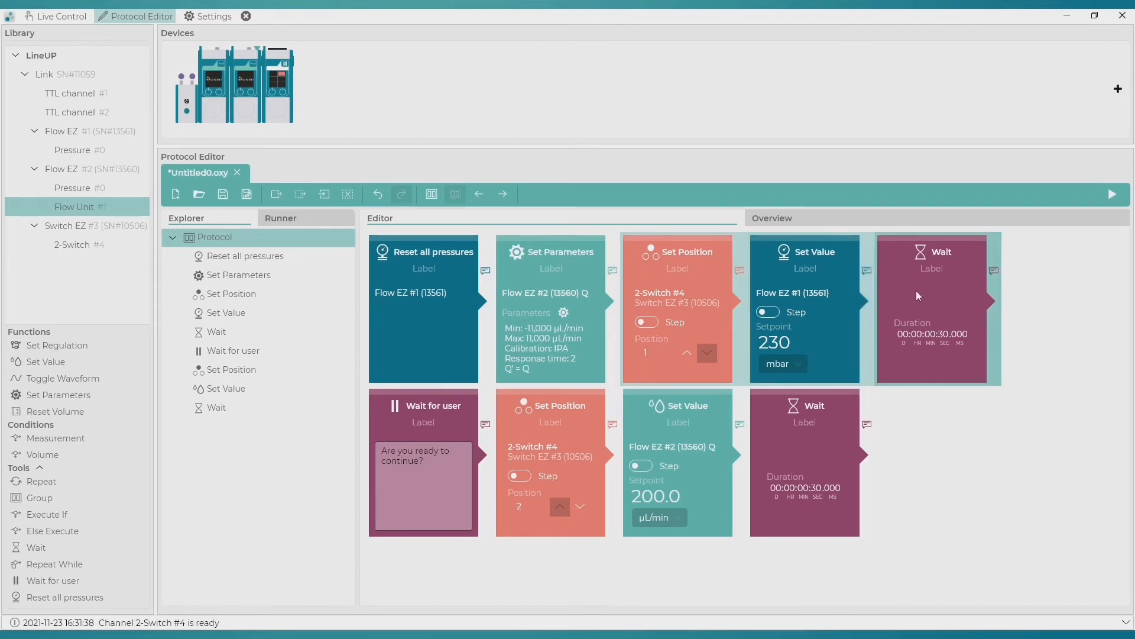
click(276, 196)
click(326, 197)
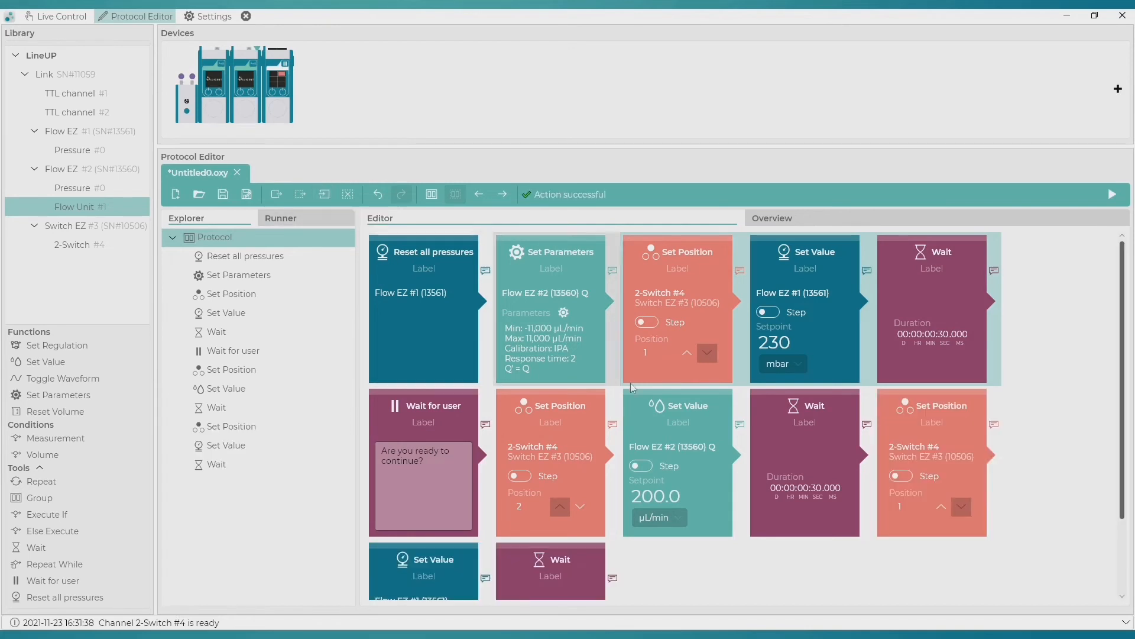
scroll(789, 574, down, 2)
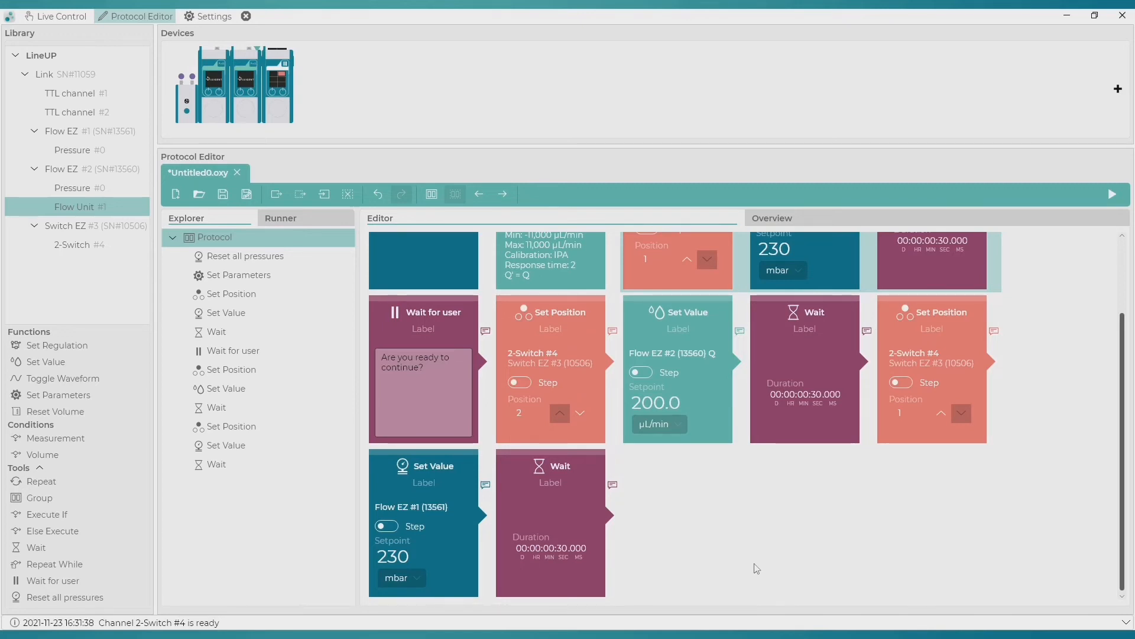
double_click(101, 598)
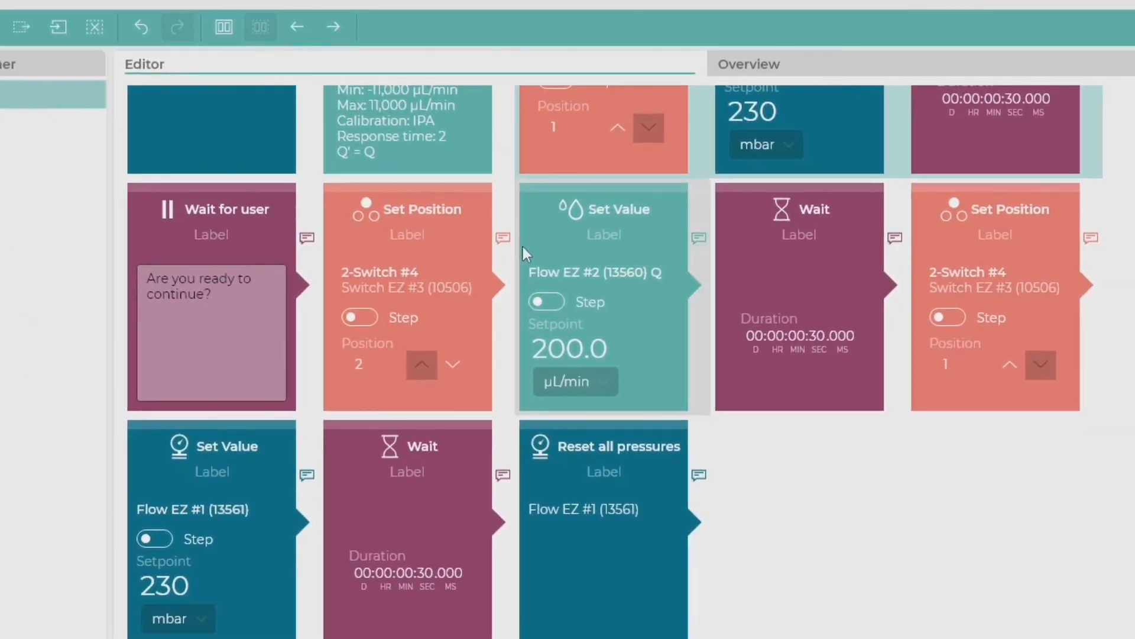
View the comment boxes of the 200 µL/min Set Value block and the Wait block after it, leaving them empty.
click(699, 238)
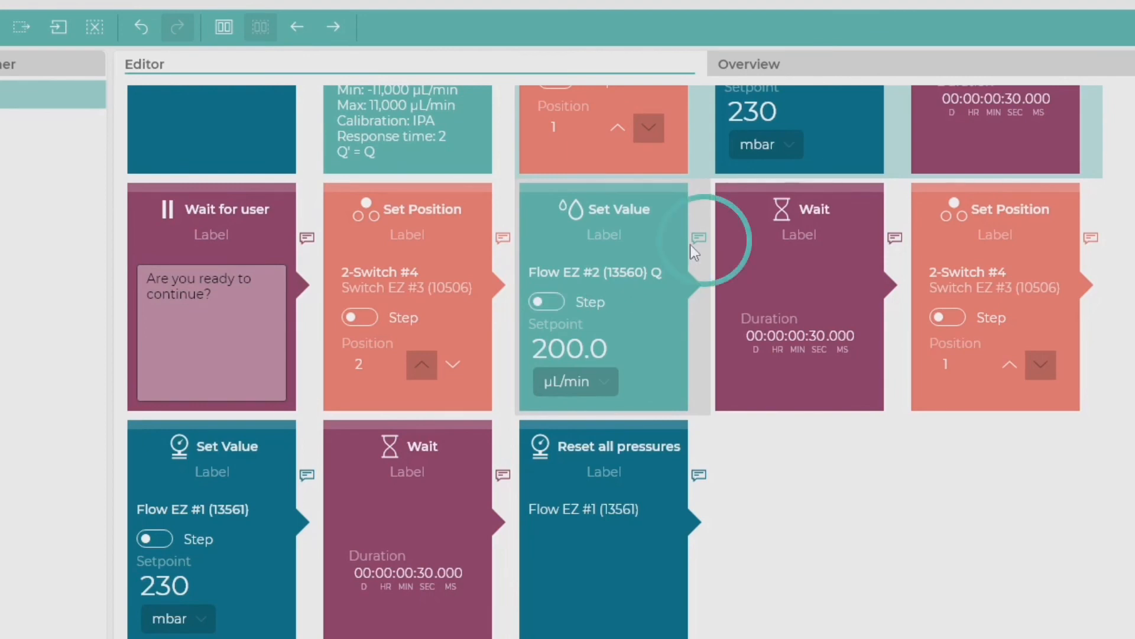
click(701, 239)
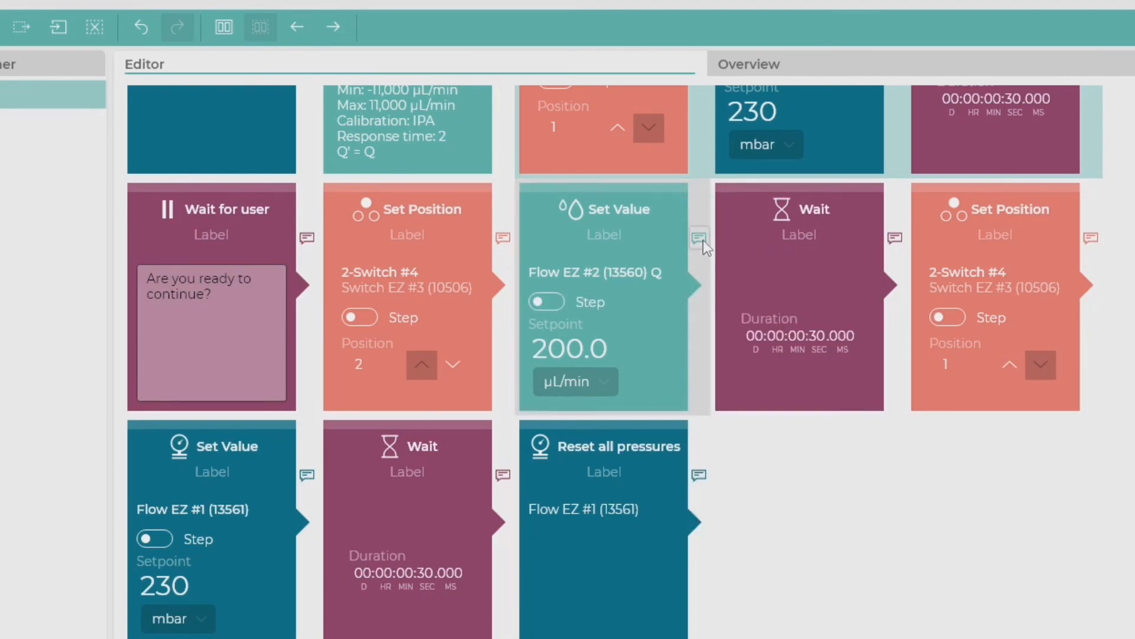
click(895, 238)
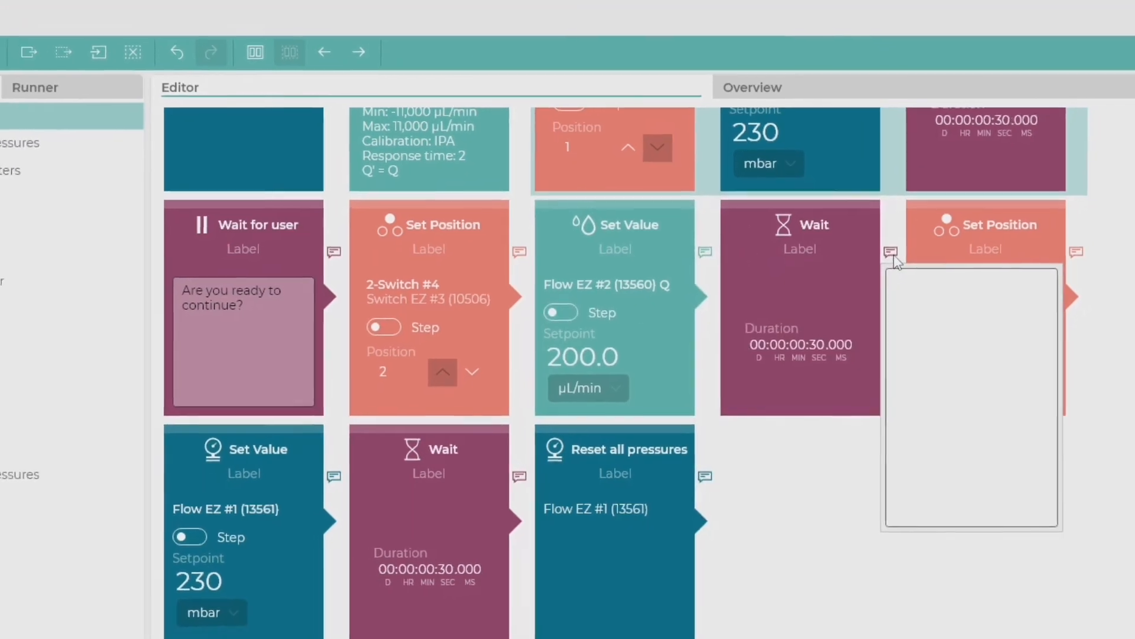
click(893, 254)
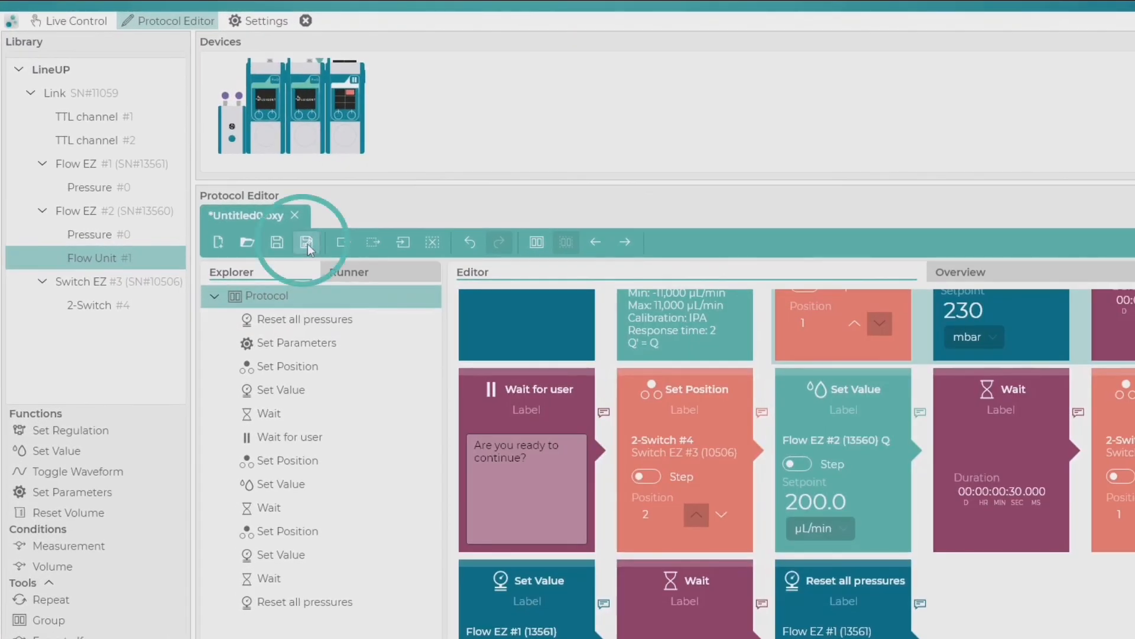
Save the protocol under the file name New Experiment as an .oxy file in the Protocols folder.
click(306, 242)
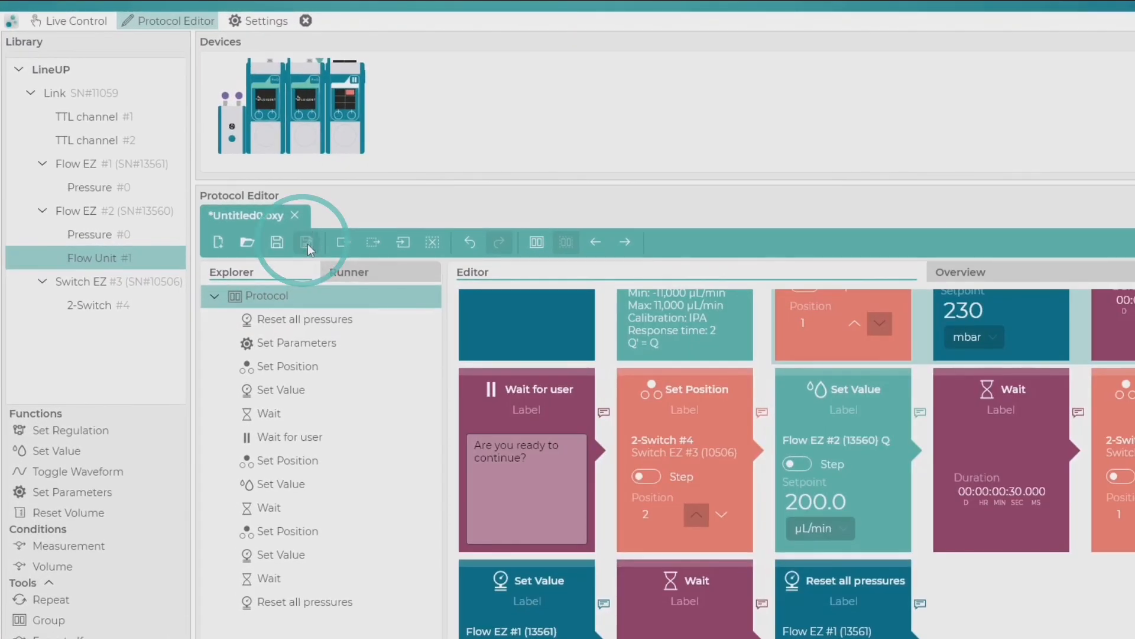
text(New Experiment)
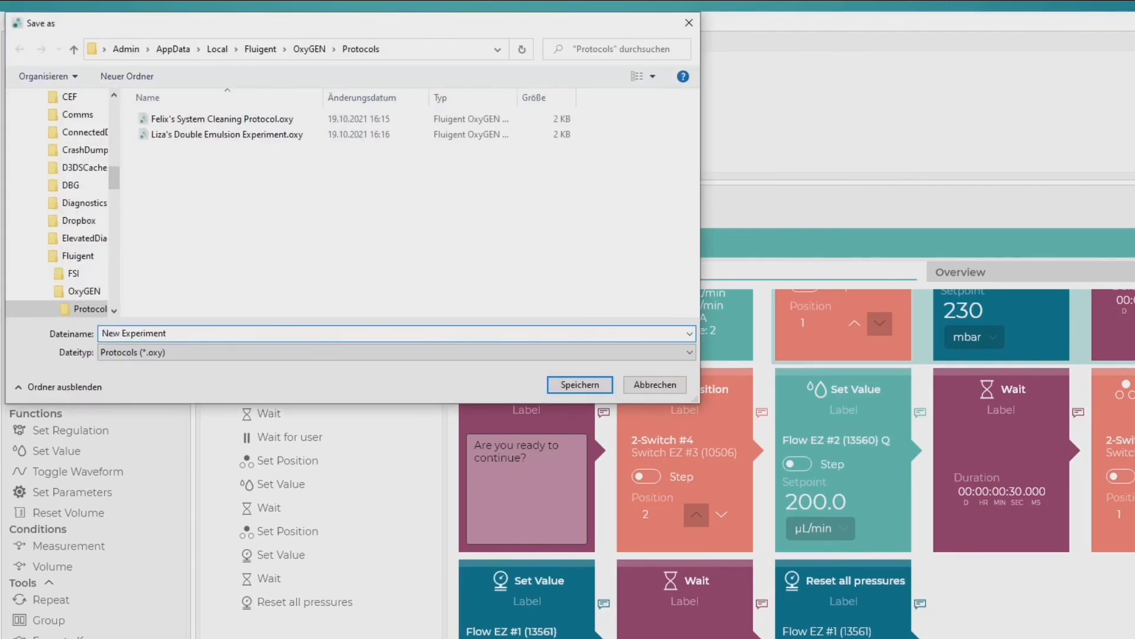
key(Return)
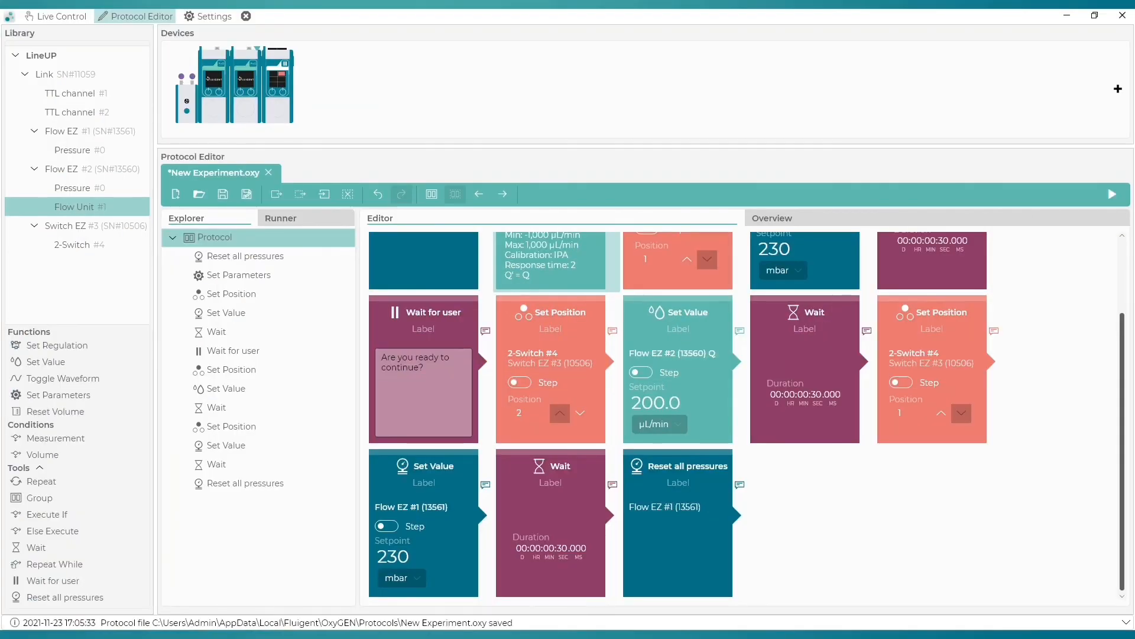
Run the New Experiment protocol and continue past the Wait for user prompt.
scroll(1088, 450, up, 2)
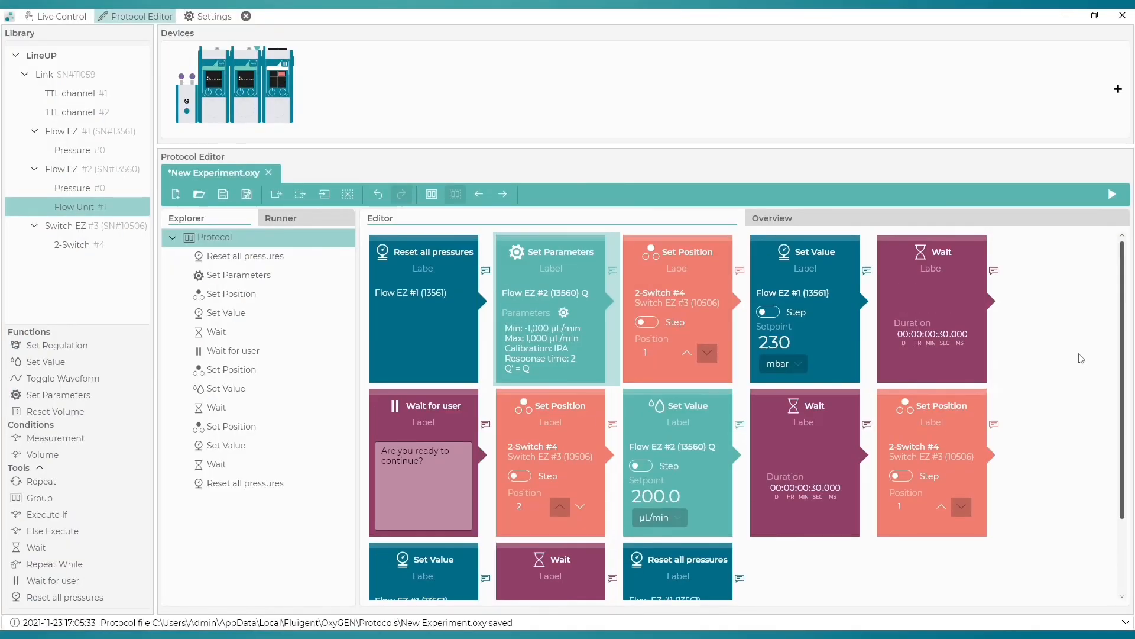
click(1112, 194)
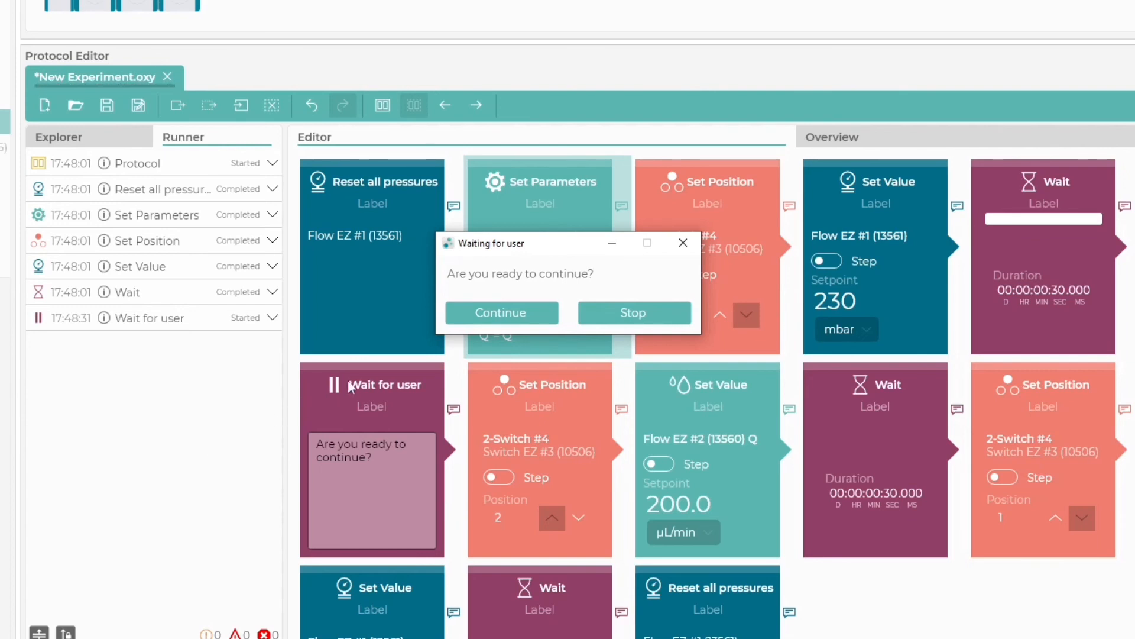
click(507, 315)
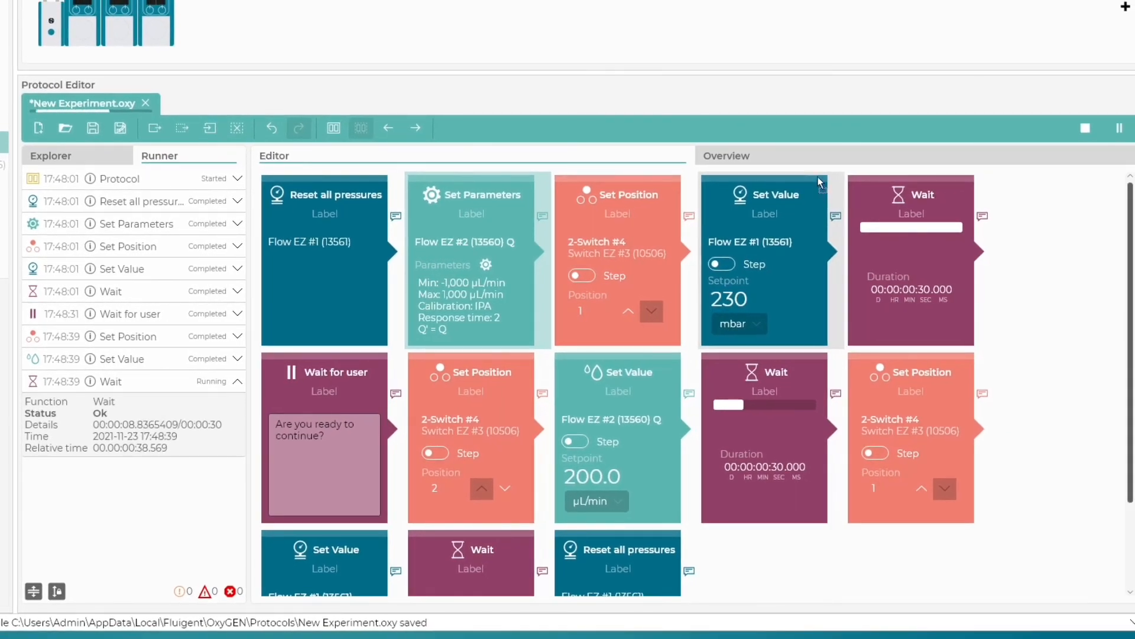
Examine the live flow and pressure graphs in the overview, rescaling the Flow EZ #2 flow graph, and return to the block editor.
click(818, 158)
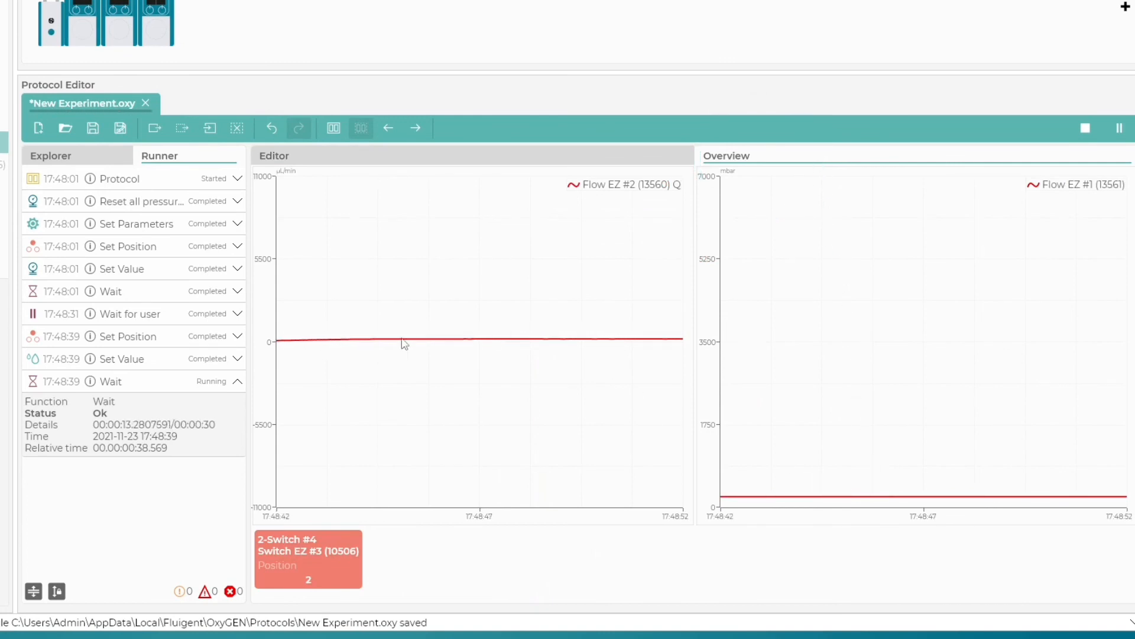
scroll(337, 344, up, 2)
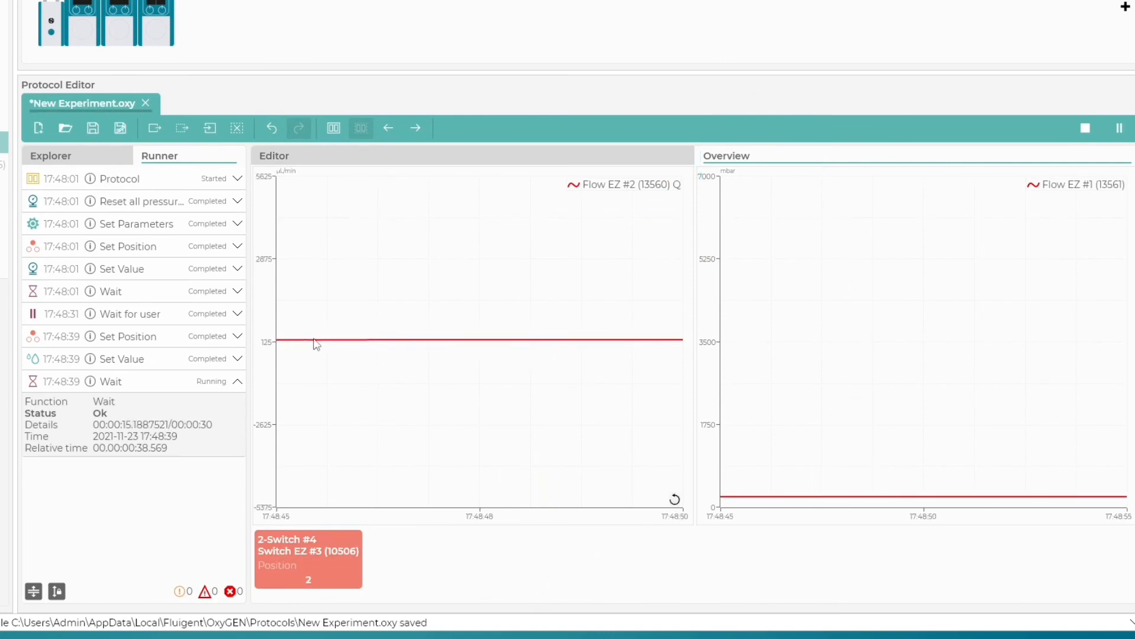
scroll(316, 345, down, 4)
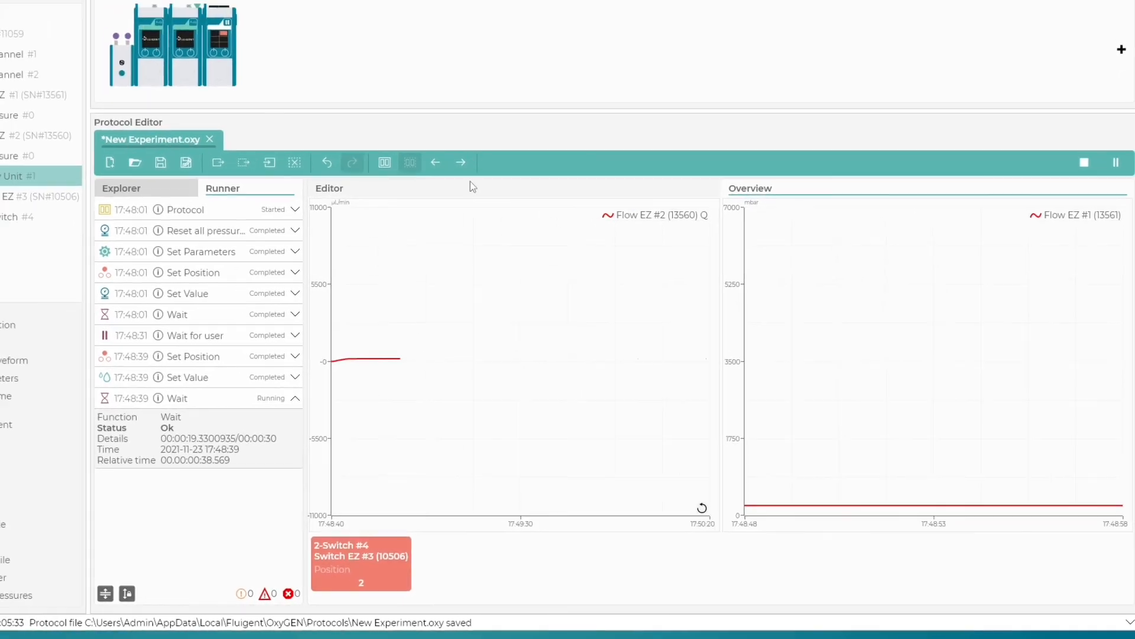
click(335, 204)
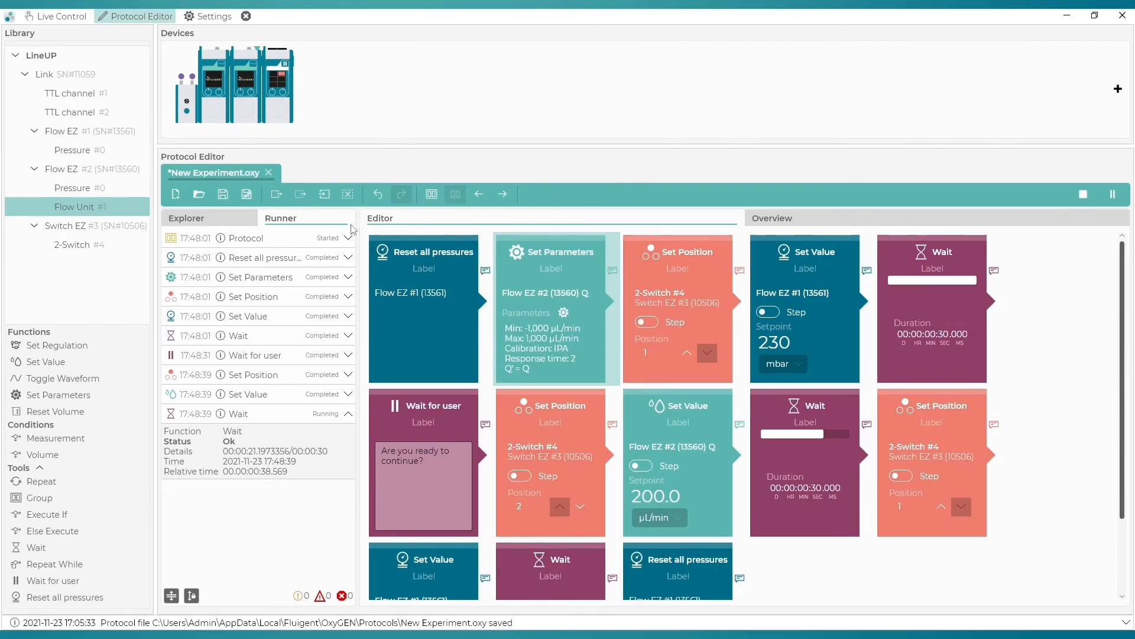